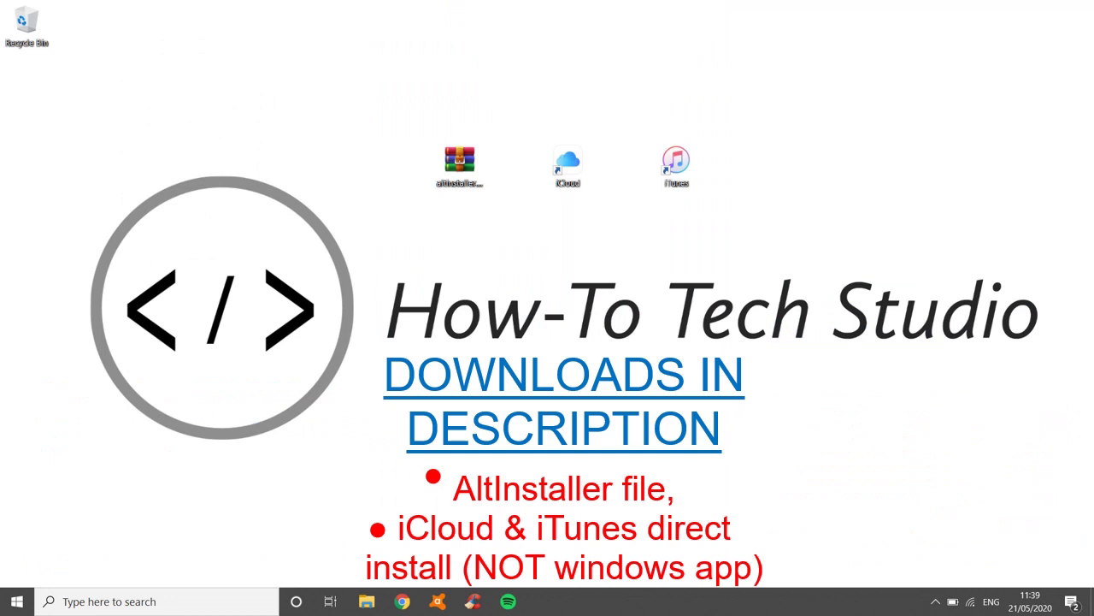
- Point out the downloaded installer archive and the iCloud and iTunes desktop shortcuts
click(464, 175)
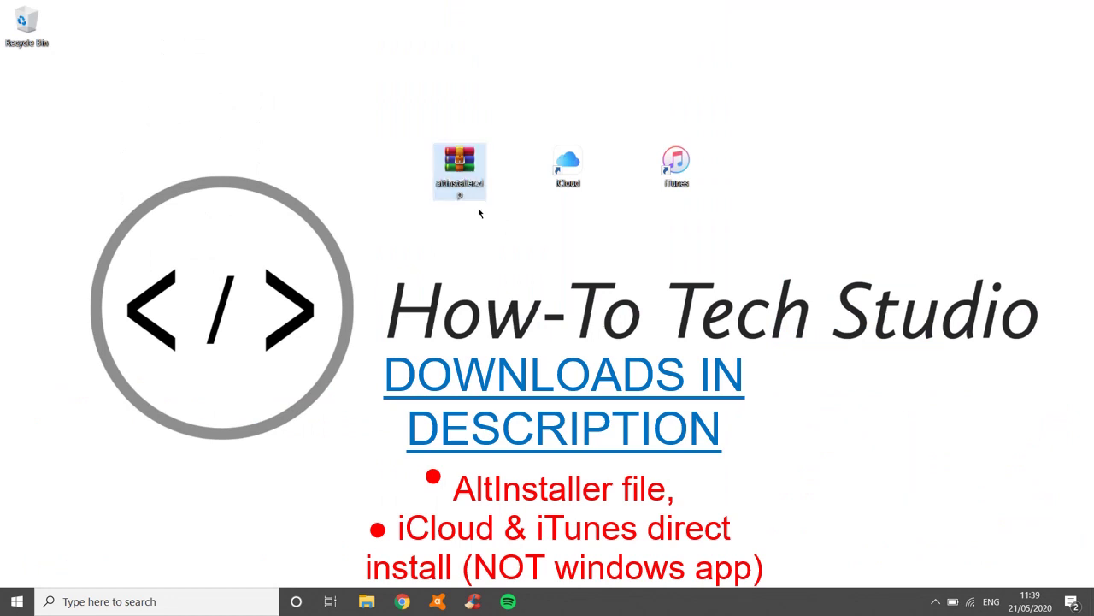
click(568, 166)
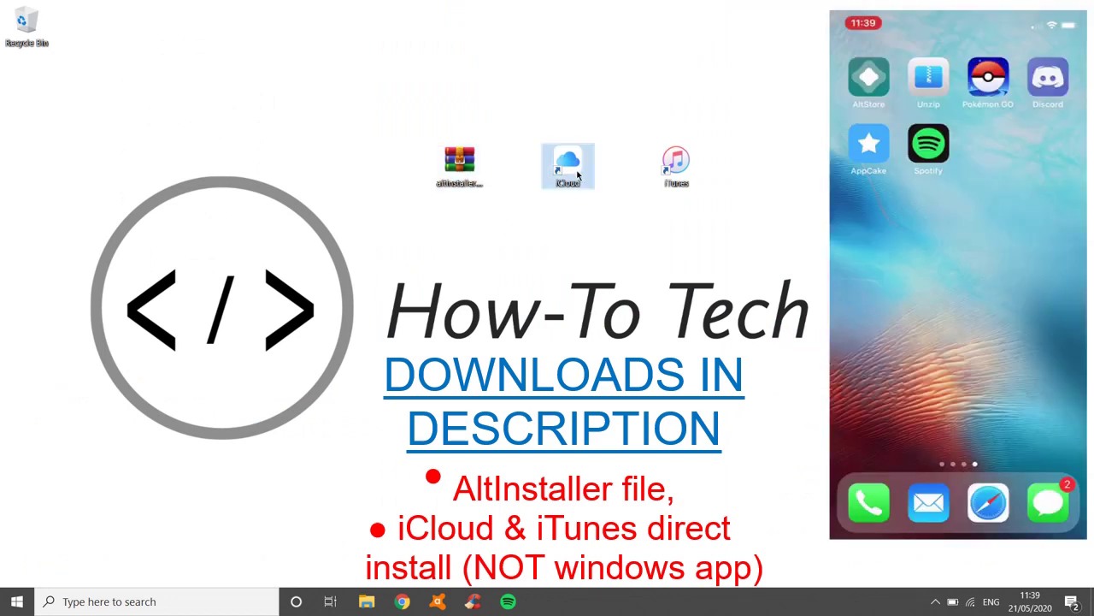
click(684, 180)
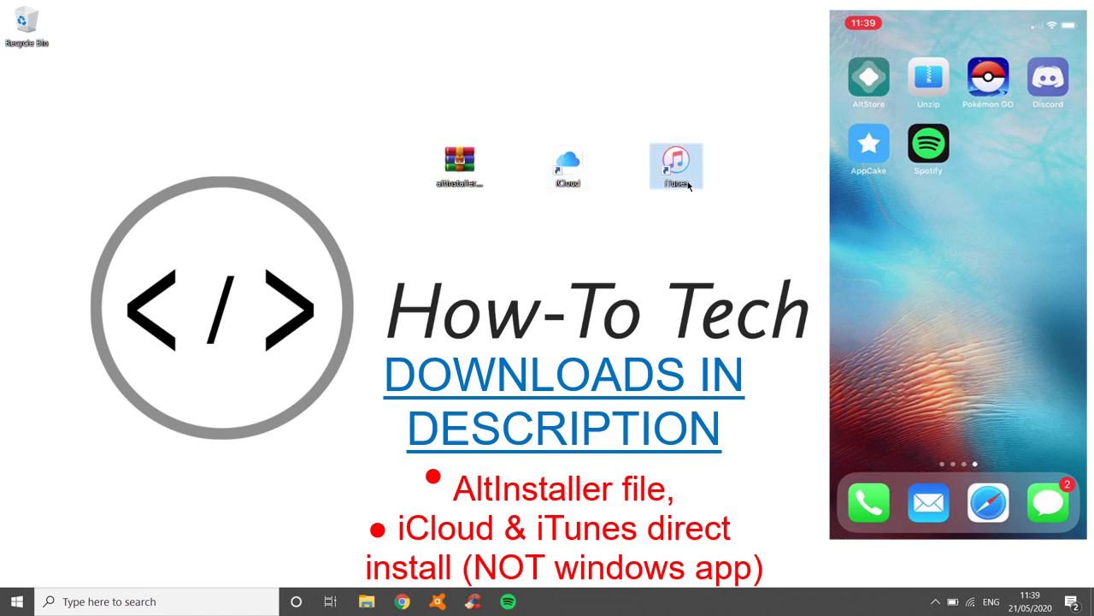
click(760, 202)
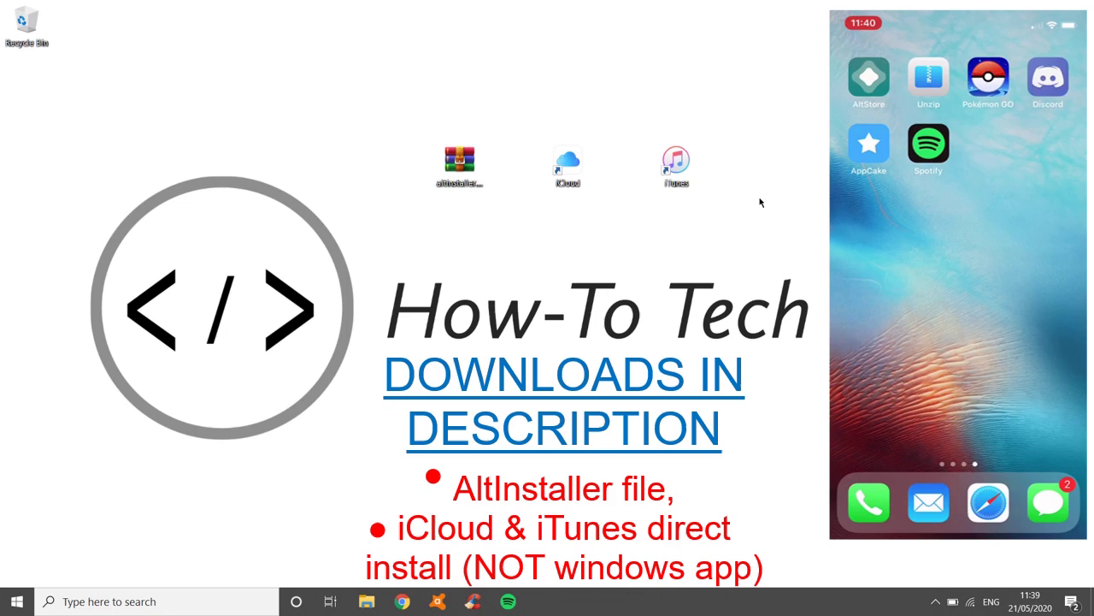
- Extract AltInstaller.msi and setup.exe from altInstaller.zip to the desktop and close WinRAR
double_click(481, 166)
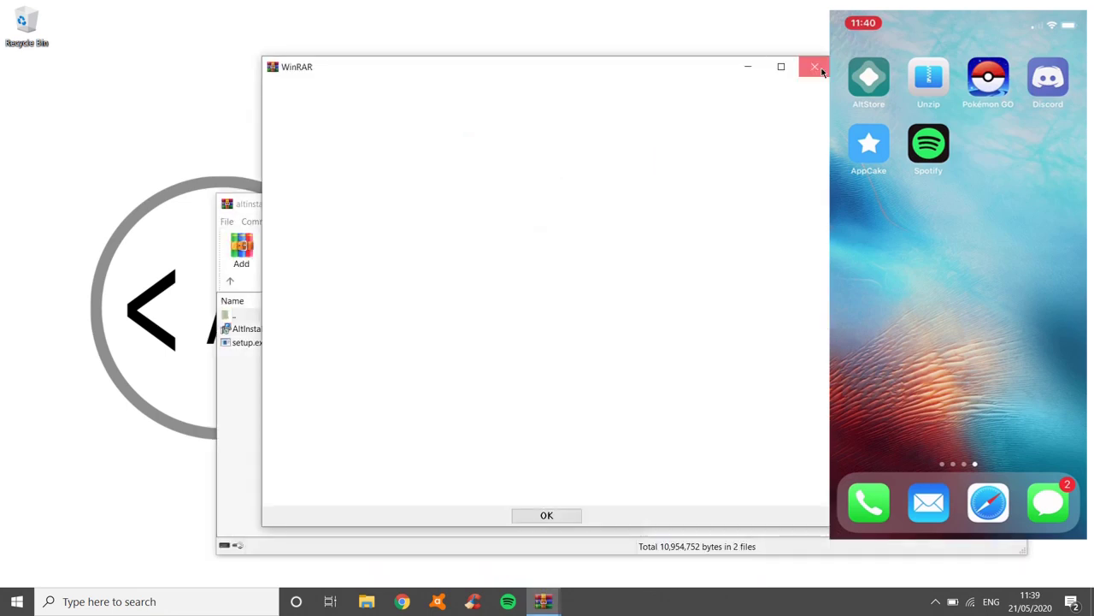
drag(245, 371, 39, 128)
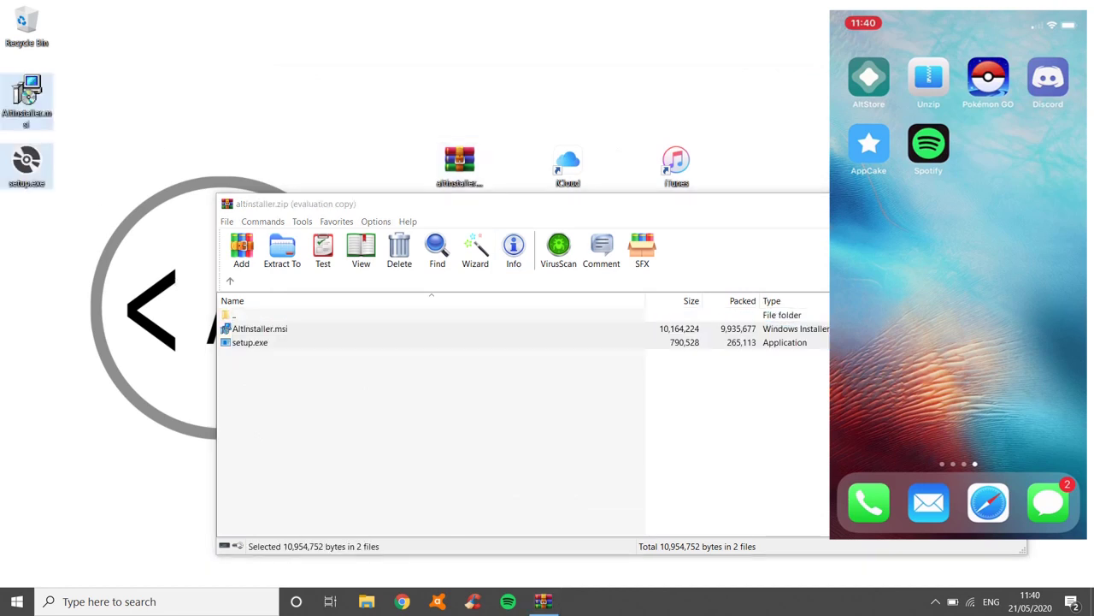
key(alt+F4)
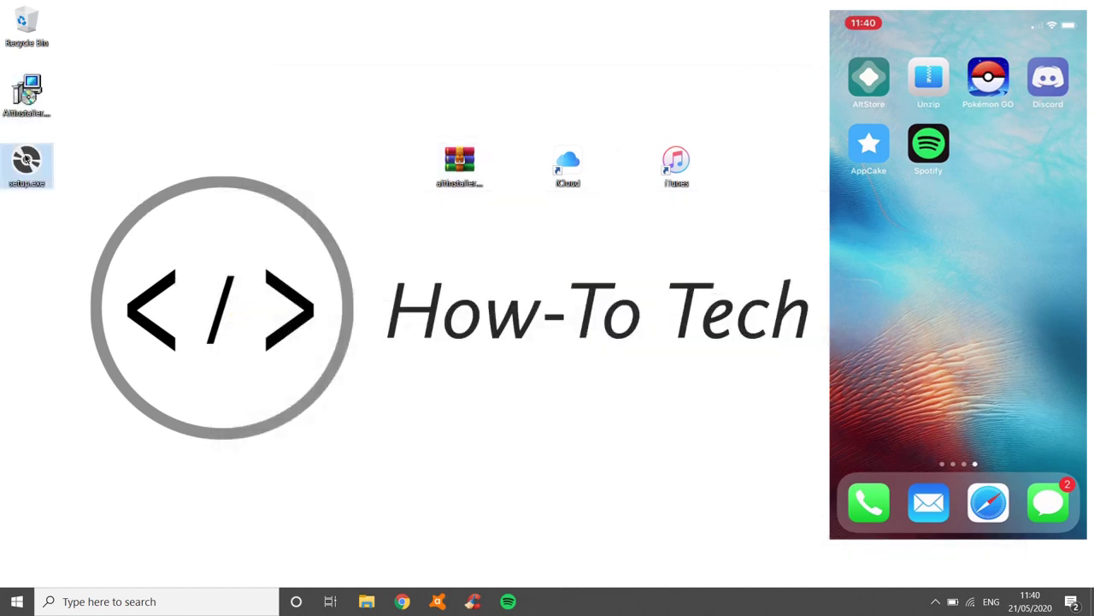
- Install AltServer with setup.exe, using the Desktop folder as the installation location
double_click(26, 158)
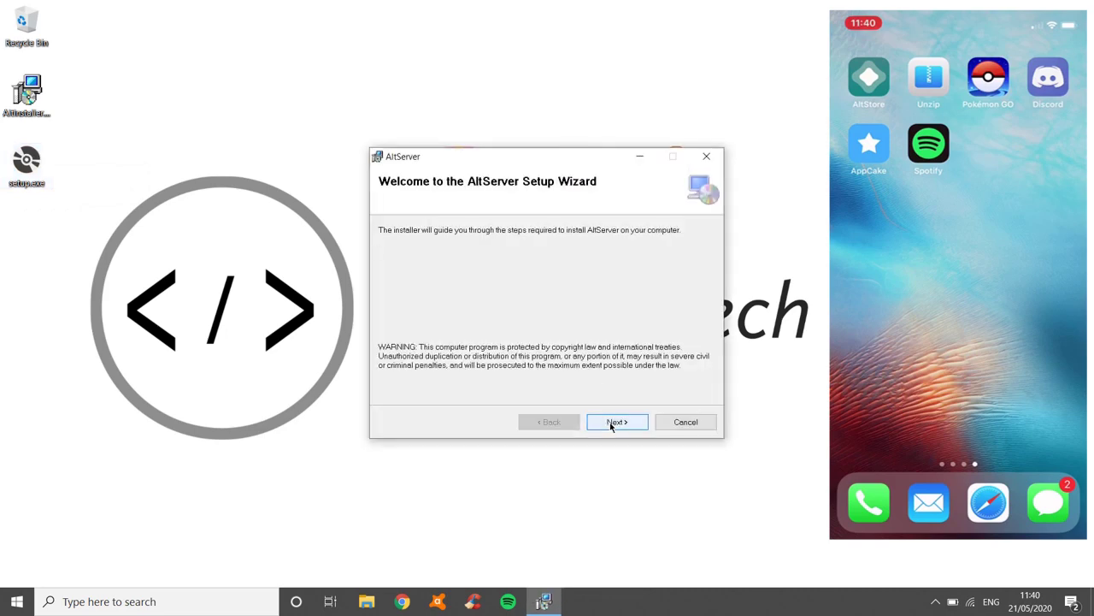
click(611, 423)
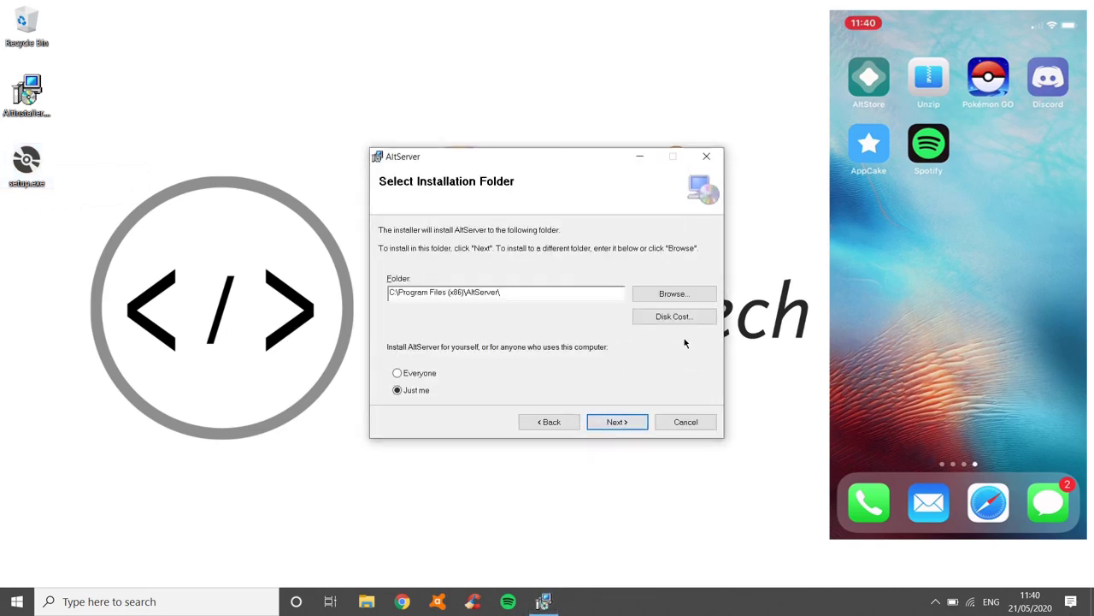
click(673, 294)
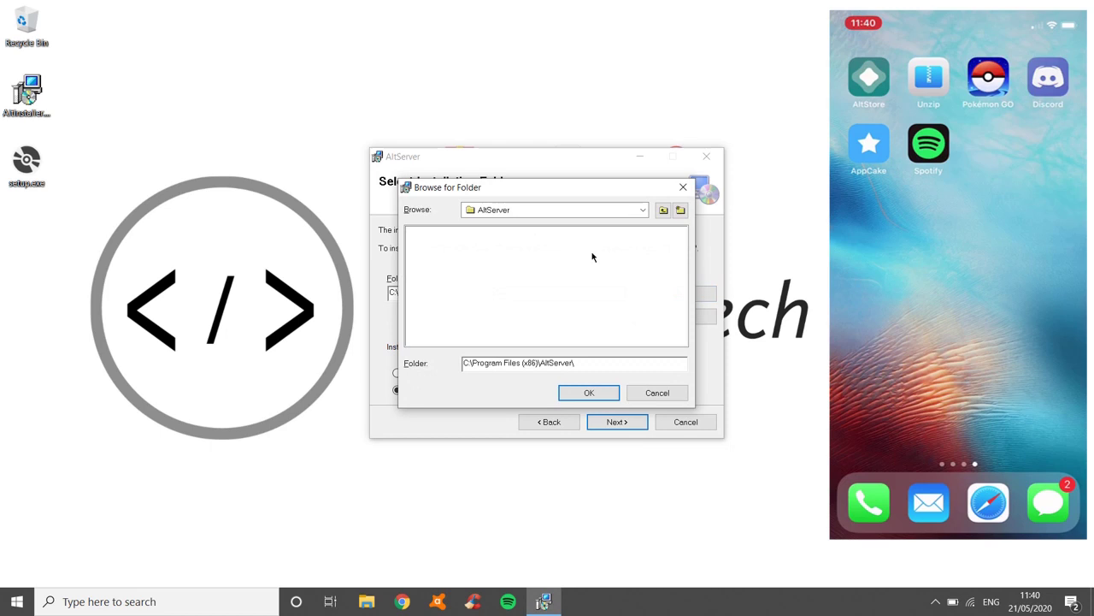
click(642, 210)
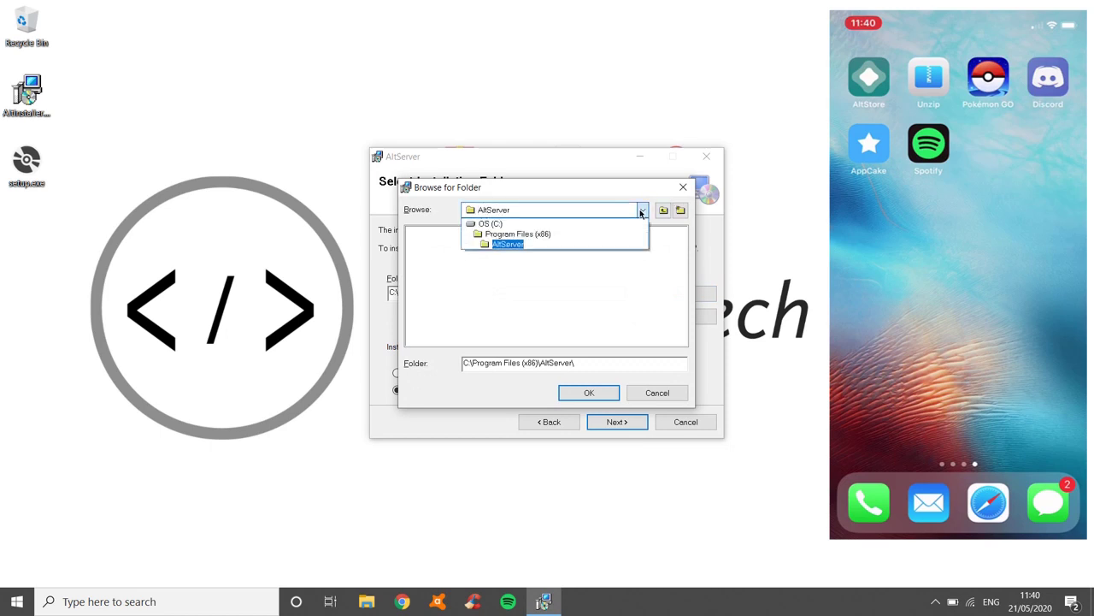
click(490, 223)
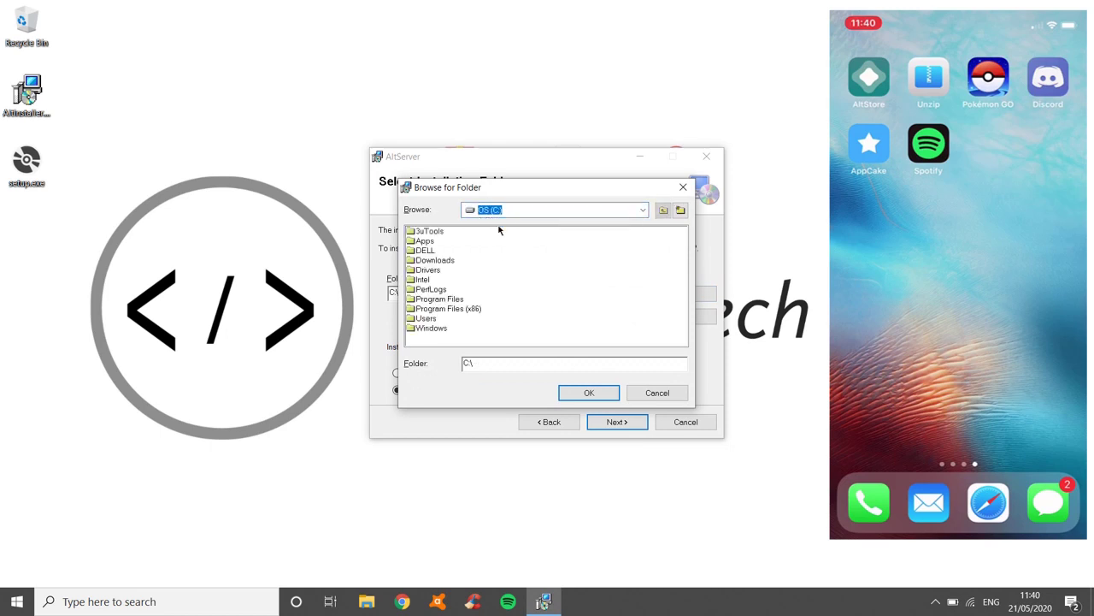
click(427, 319)
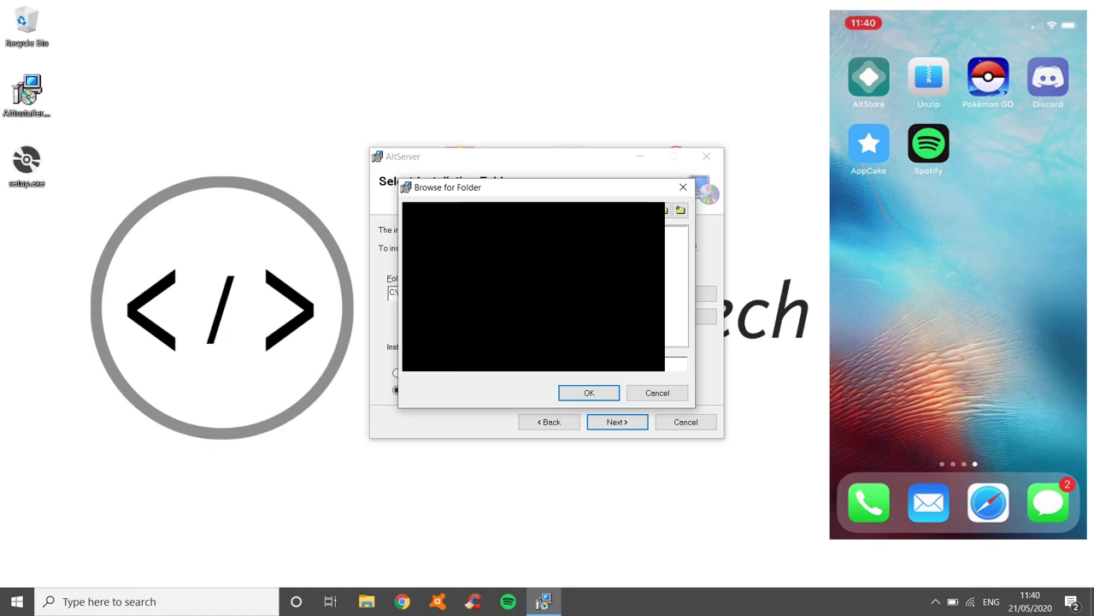
click(582, 392)
click(623, 422)
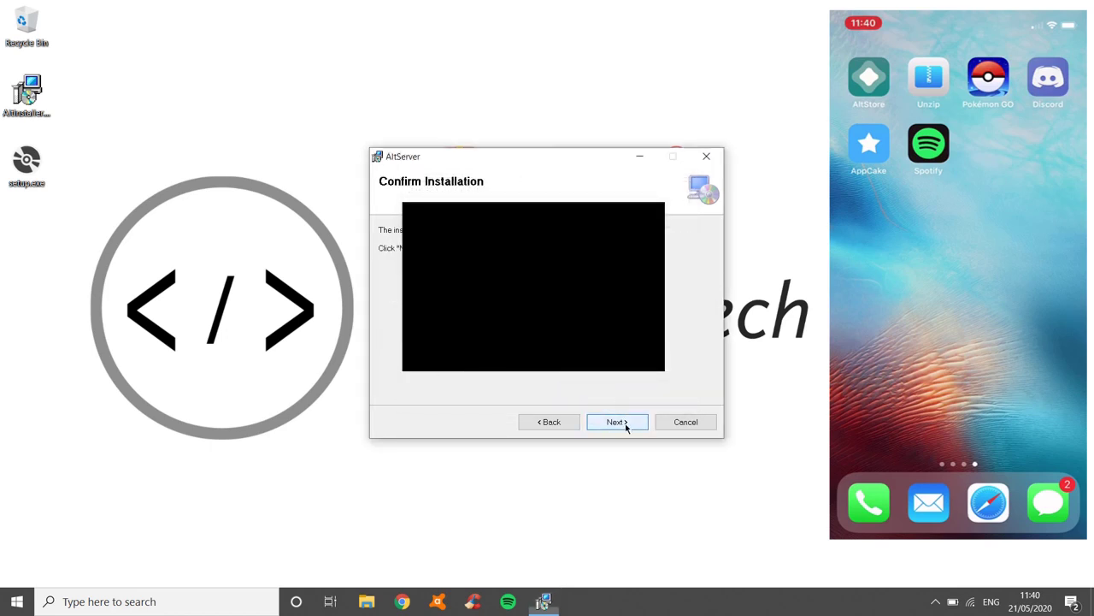
click(625, 425)
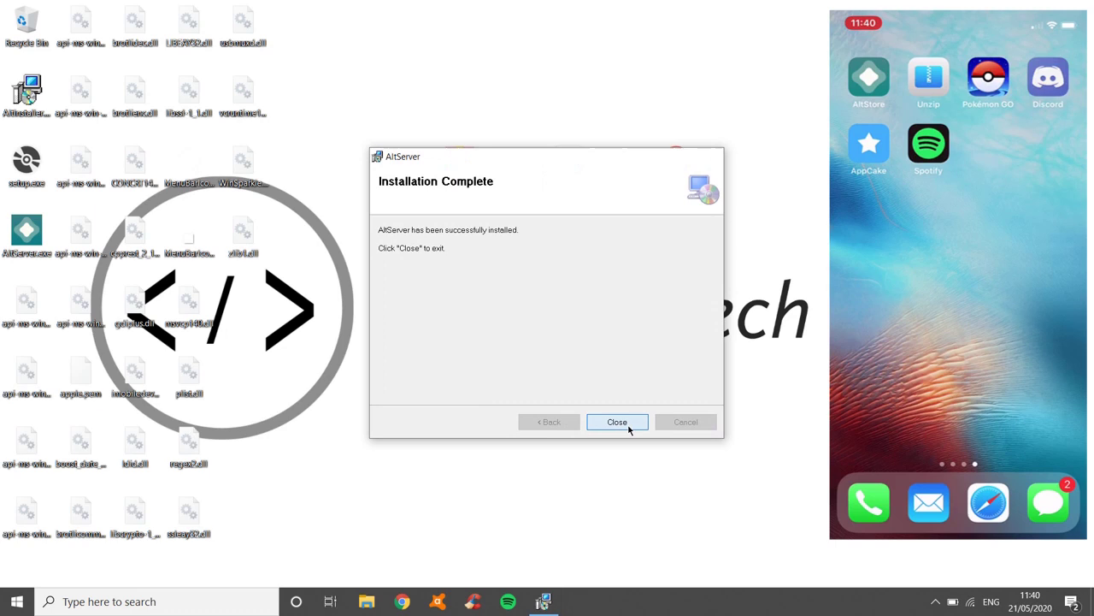
- Close the finished installer and run AltServer.exe as administrator, bringing up its tray icon
click(629, 429)
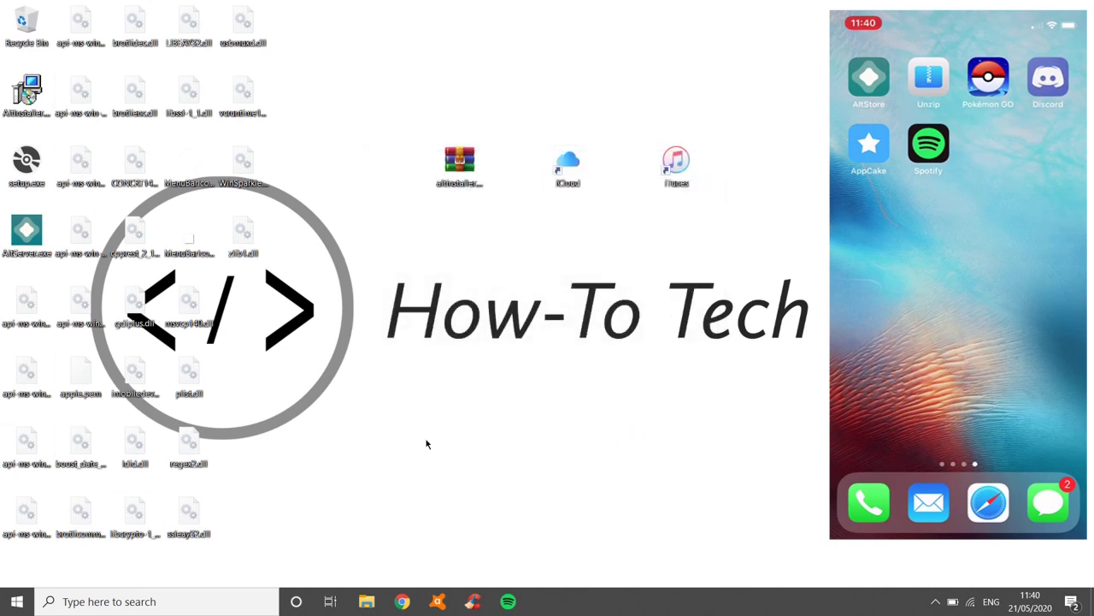
right_click(29, 239)
click(109, 199)
click(937, 602)
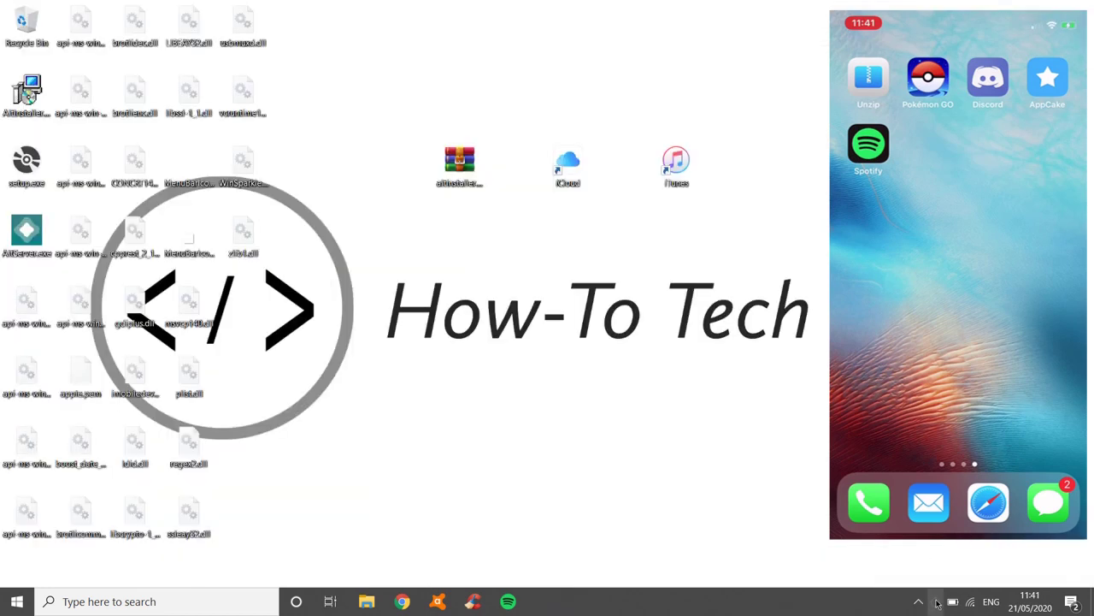
- Install AltStore onto the iPhone from the AltServer tray menu, signing in with the Apple ID and password
click(937, 602)
mouse_move(809, 564)
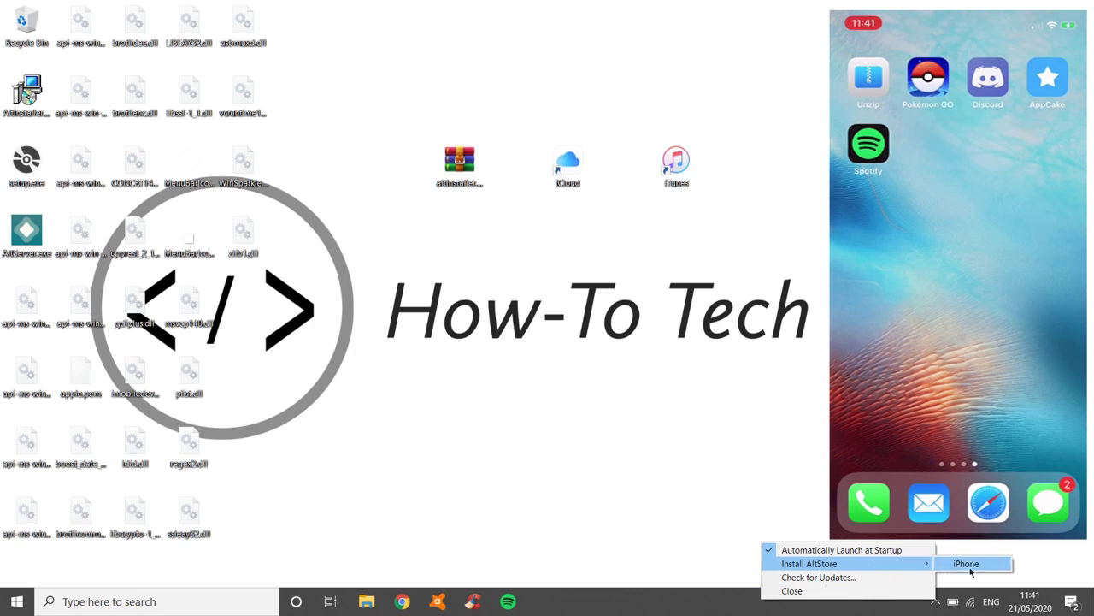
click(971, 566)
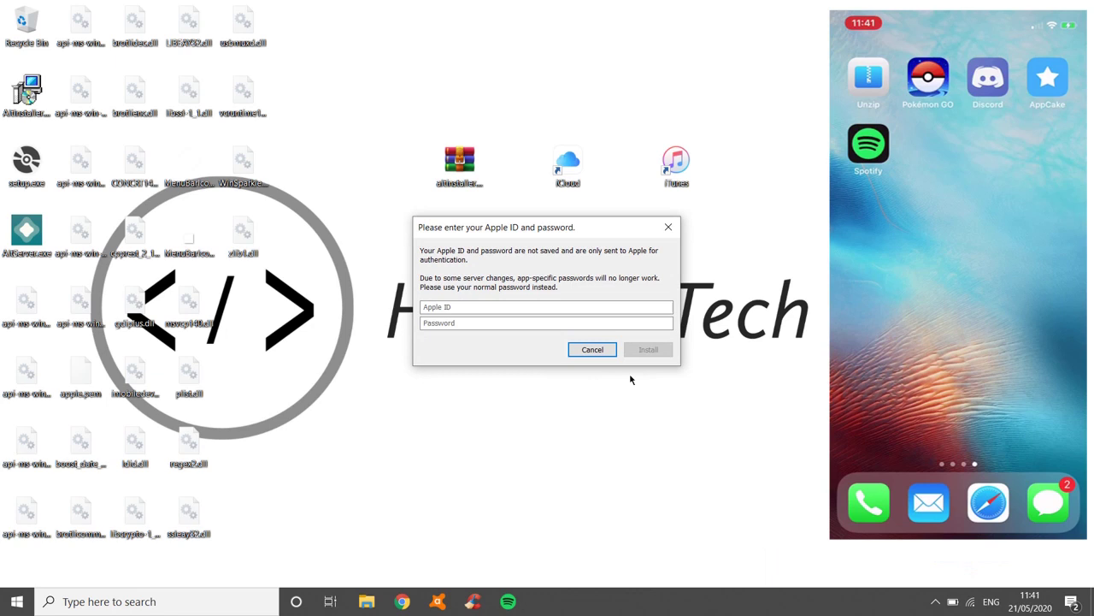
click(598, 309)
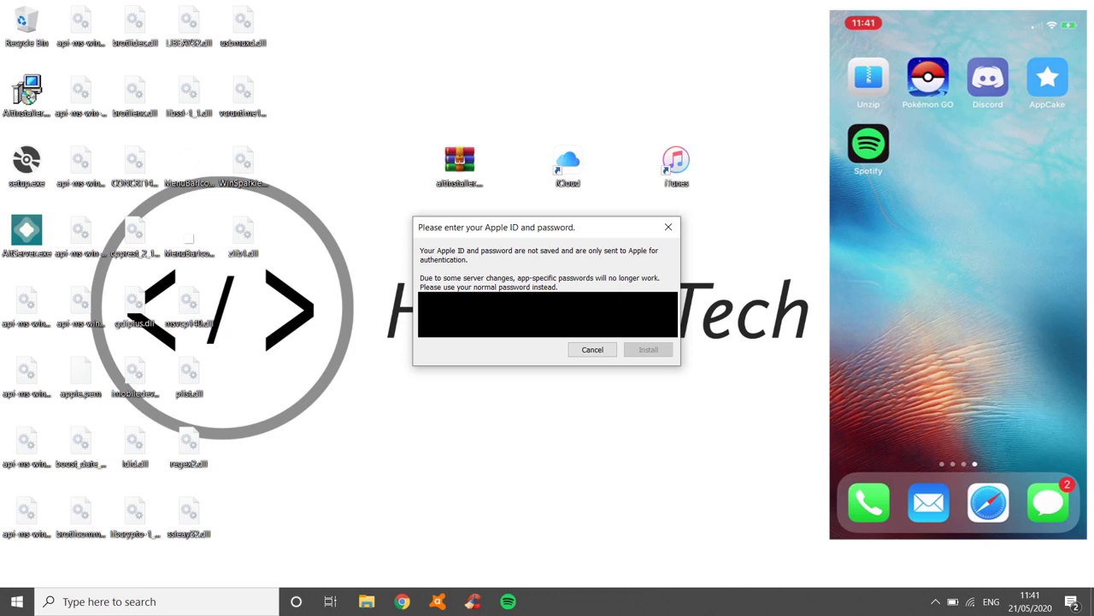
key(Caps_Lock)
key(Caps_Lock)
click(650, 349)
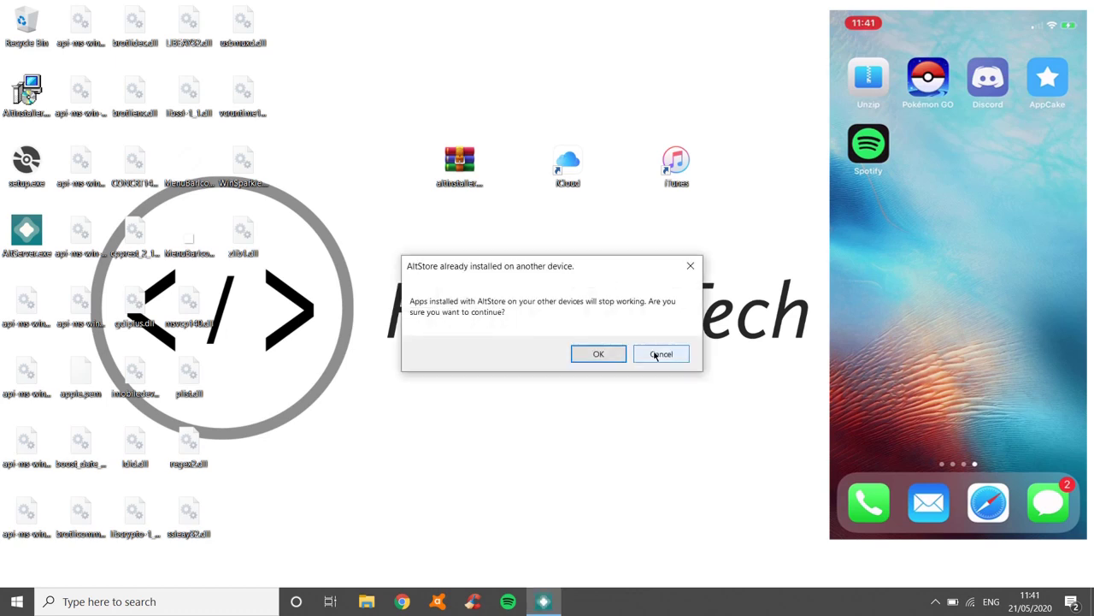
click(590, 355)
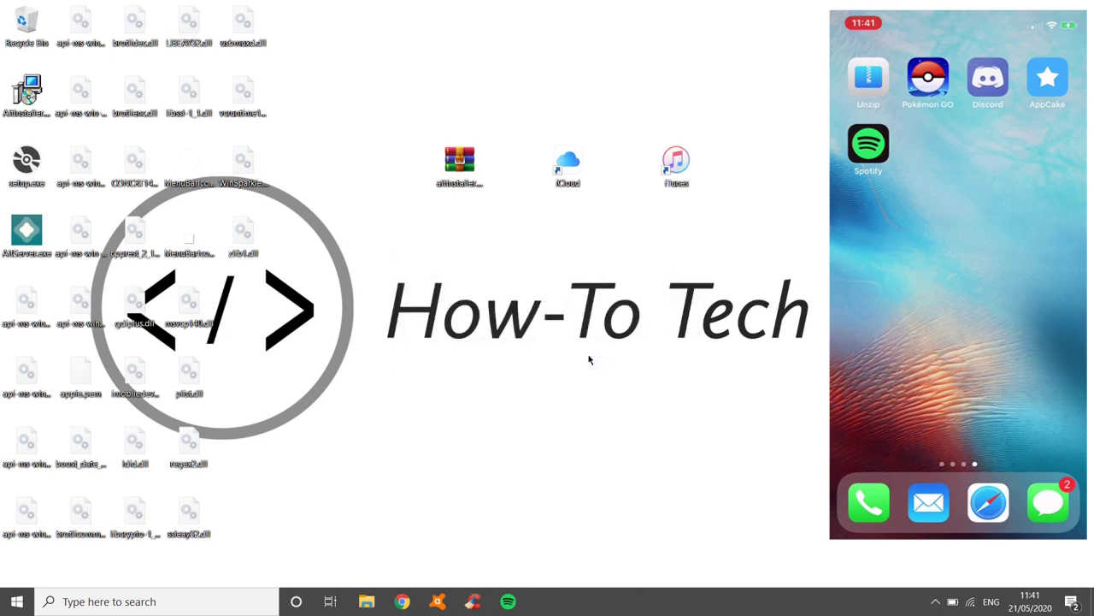